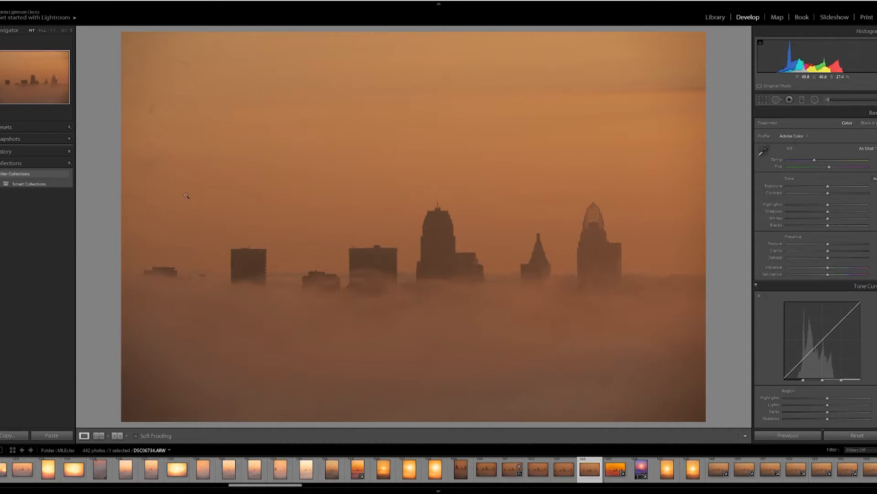
# Step: Inspect the sky at 1:1, open the Spot Removal tool in Heal mode and adjust the brush size to about 78
pyautogui.click(470, 89)
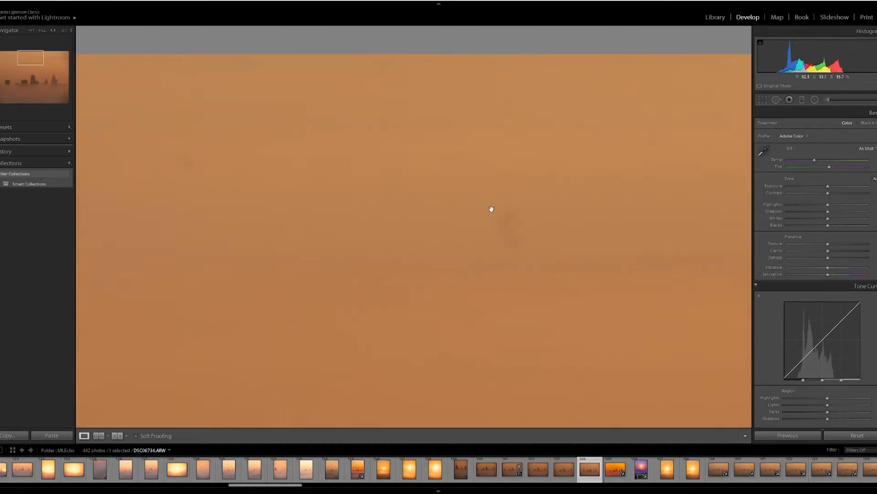
pyautogui.click(491, 210)
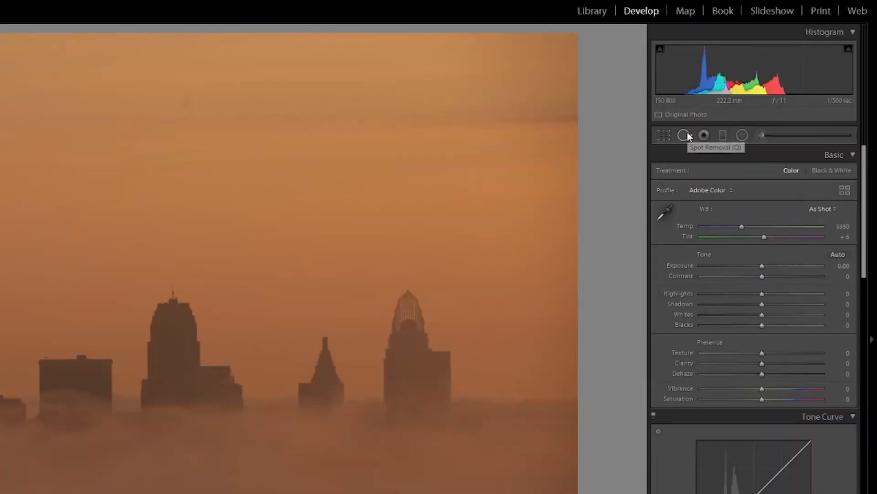
pyautogui.click(685, 135)
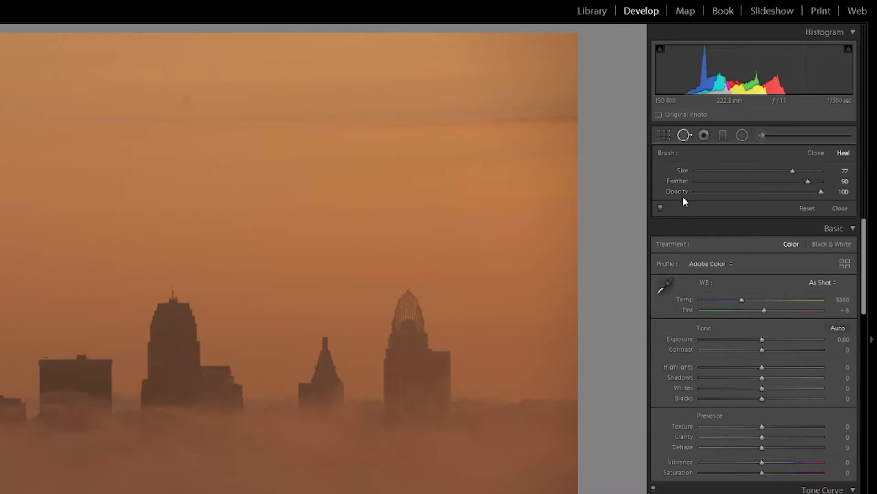
pyautogui.press(']')
pyautogui.press('[')
pyautogui.press('[')
pyautogui.press(']')
pyautogui.press(']')
pyautogui.press('[')
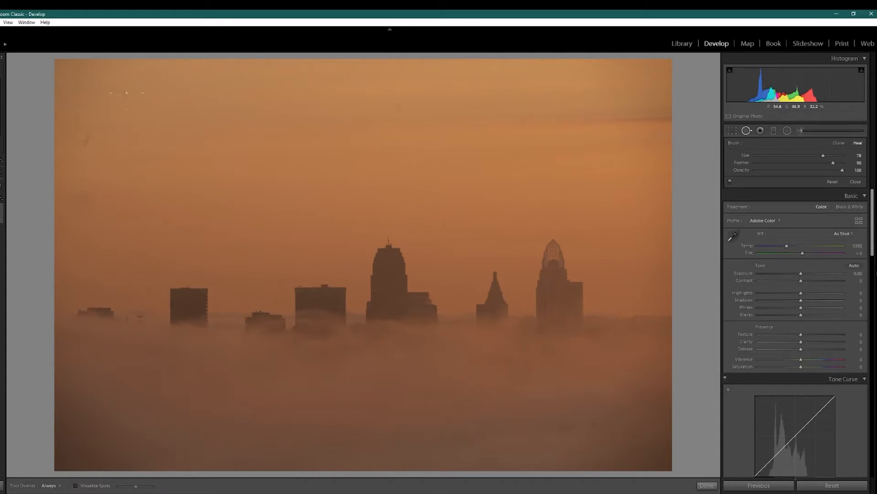
pyautogui.click(707, 485)
# Step: Zoom into the upper-left sky and heal the dust spot there, moving its source sample to a clean area below
pyautogui.click(113, 147)
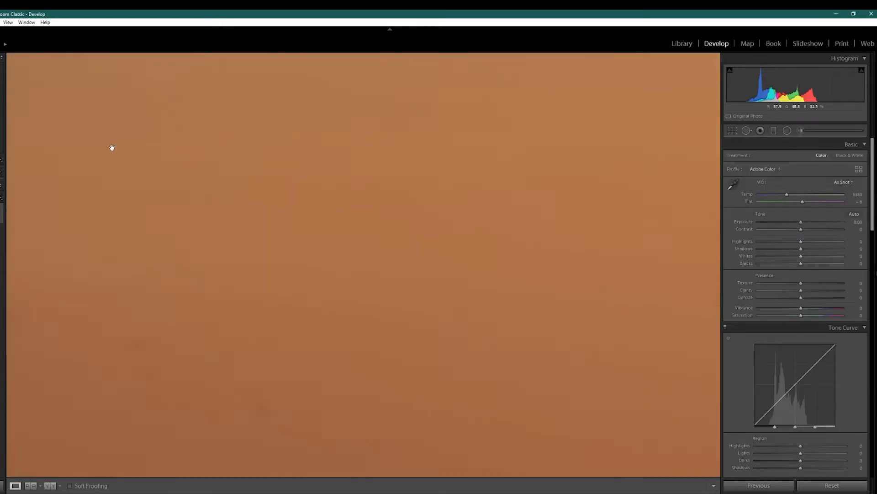
pyautogui.moveTo(112, 147); pyautogui.dragTo(341, 405)
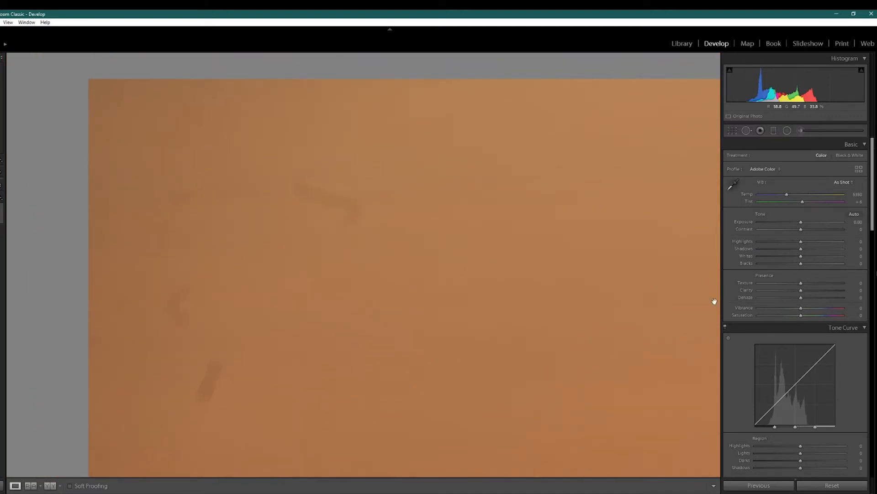
pyautogui.click(747, 132)
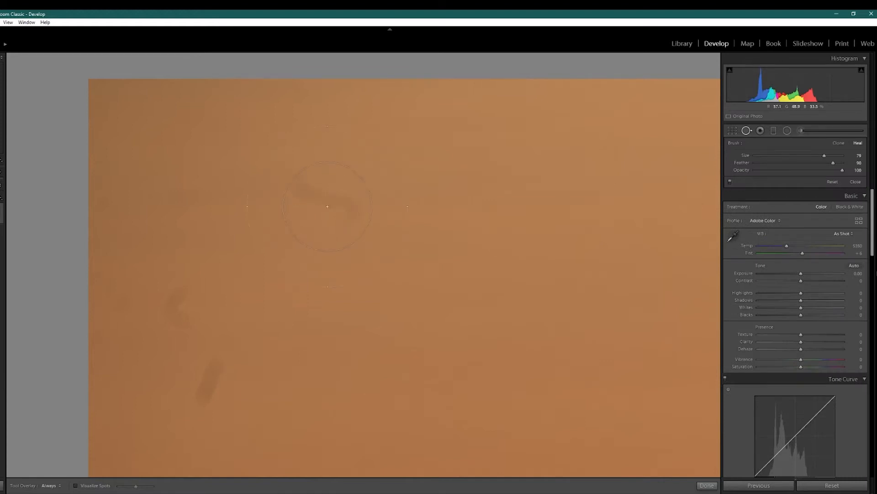
pyautogui.click(327, 206)
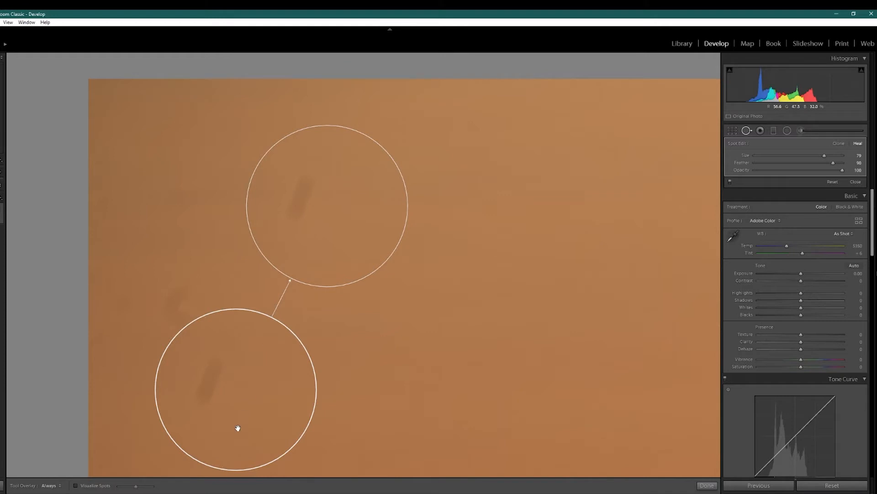
pyautogui.moveTo(238, 428); pyautogui.dragTo(381, 430)
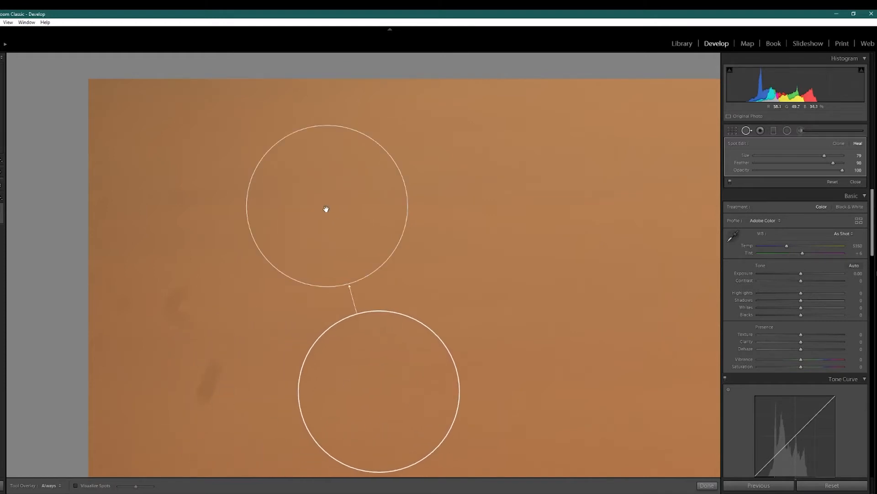
pyautogui.click(707, 485)
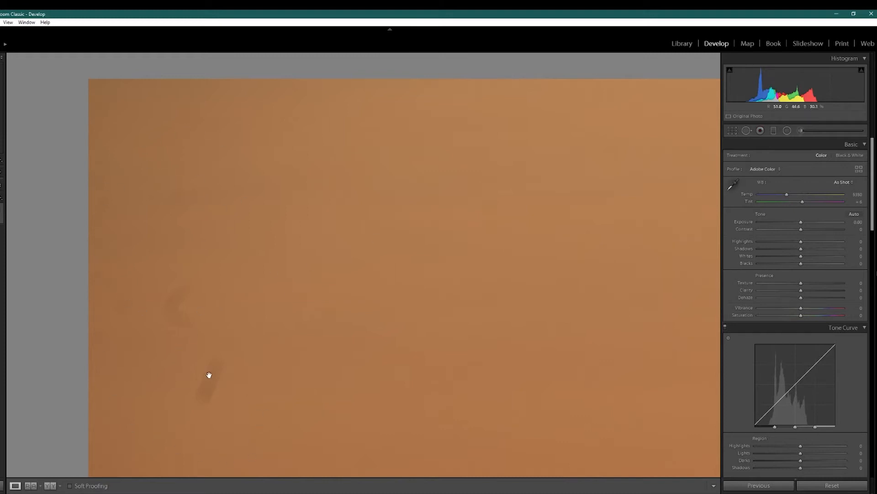
# Step: Heal the faint dust spot at the left edge of the zoomed sky
pyautogui.click(746, 130)
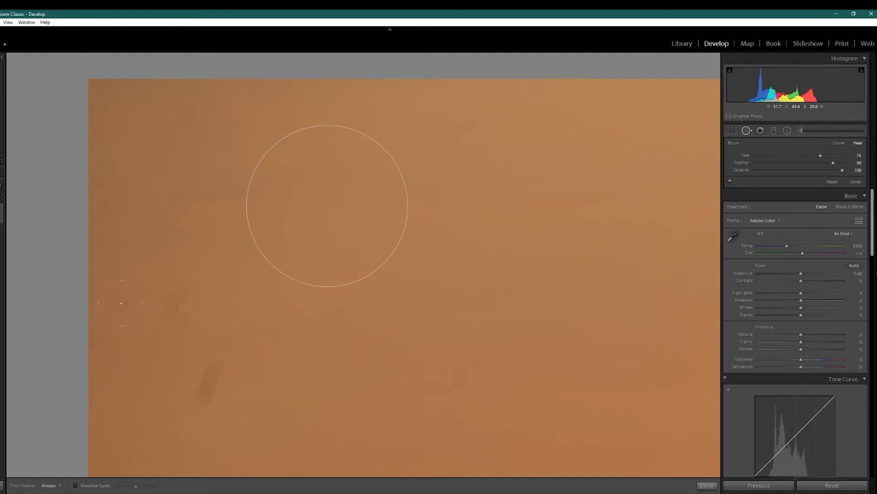
pyautogui.click(122, 303)
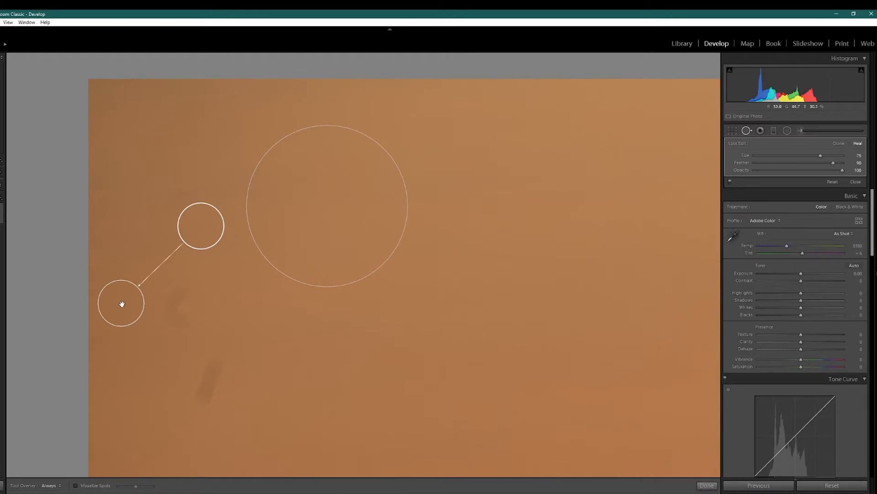
pyautogui.click(706, 485)
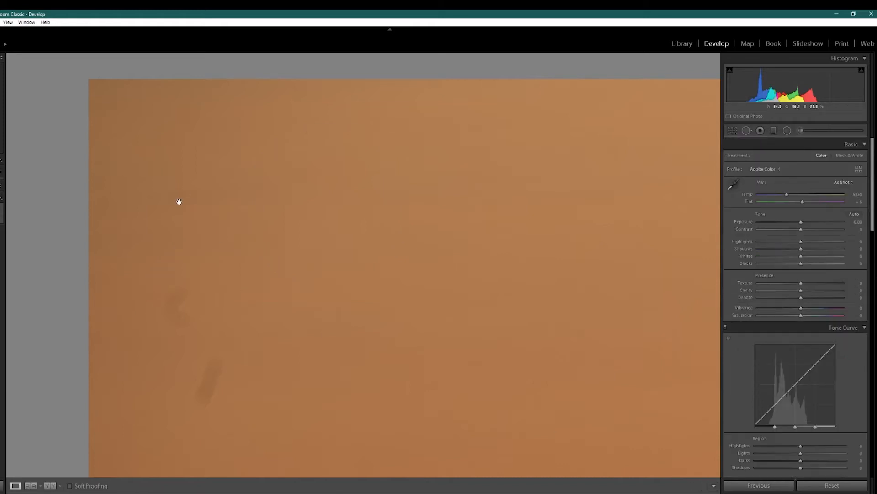
# Step: Heal another dust spot just left of the first healed area
pyautogui.click(746, 131)
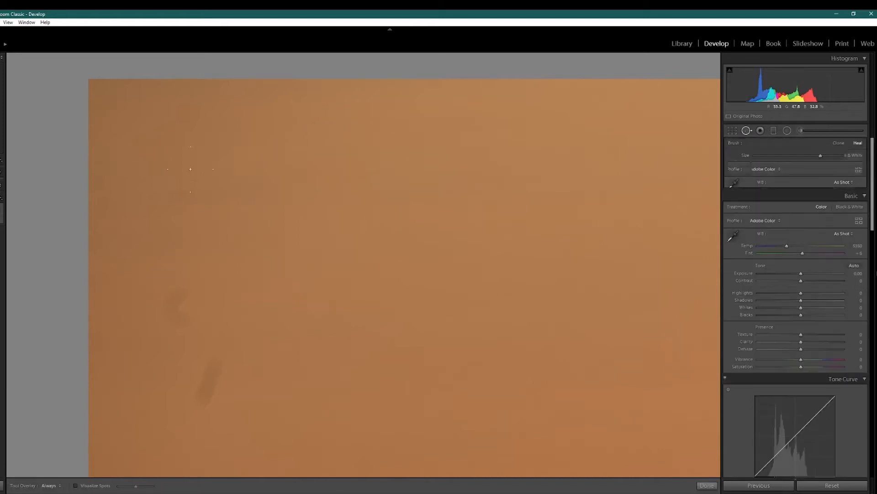
pyautogui.click(176, 199)
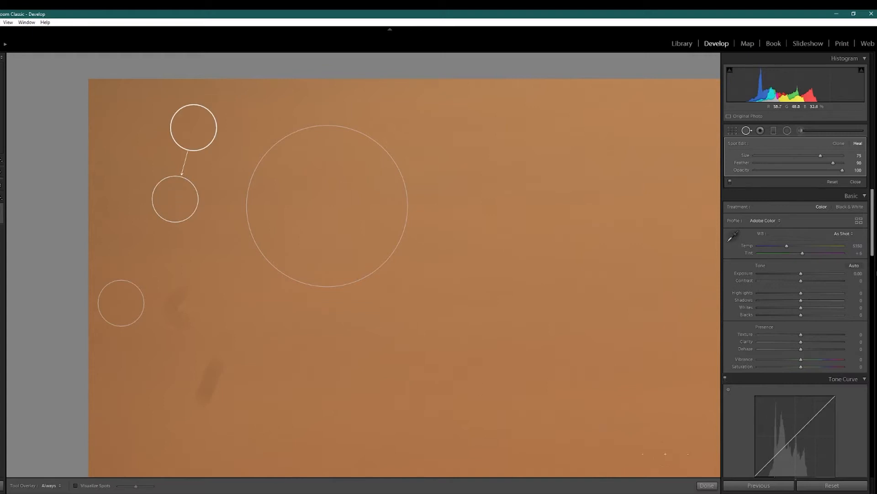
pyautogui.click(707, 485)
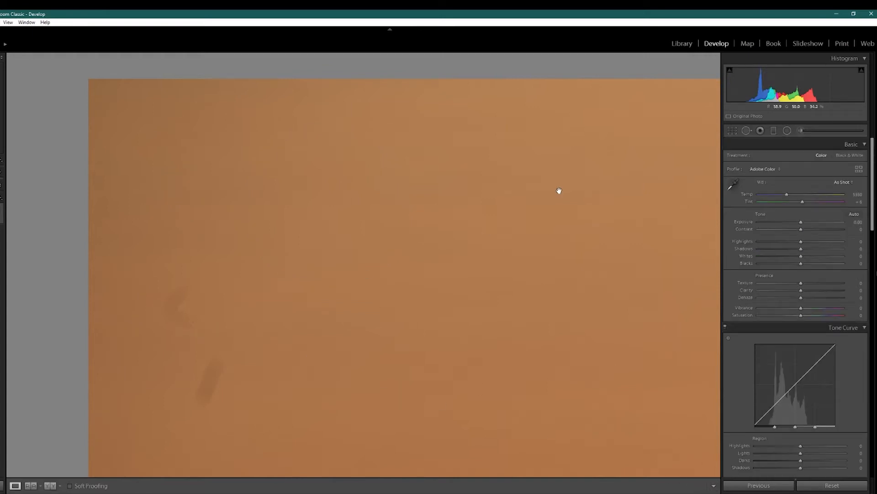
# Step: Heal the two remaining smudges in the lower-left part of the zoomed sky
pyautogui.click(746, 130)
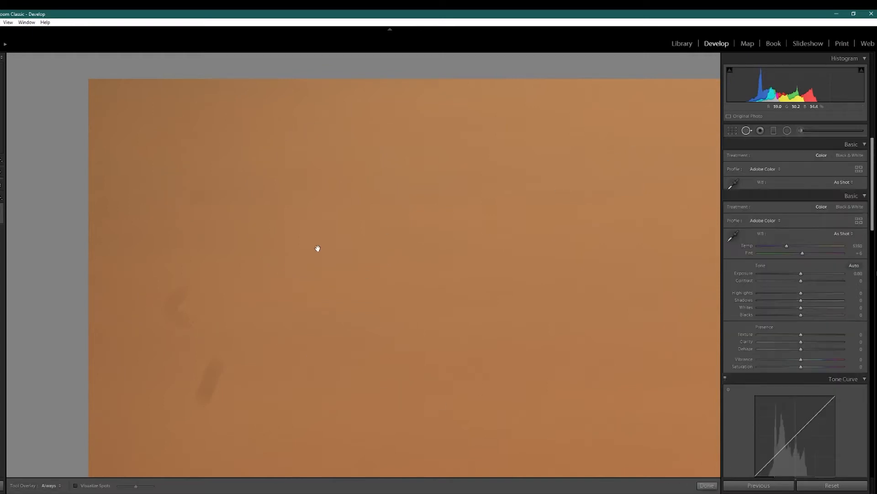
pyautogui.click(180, 306)
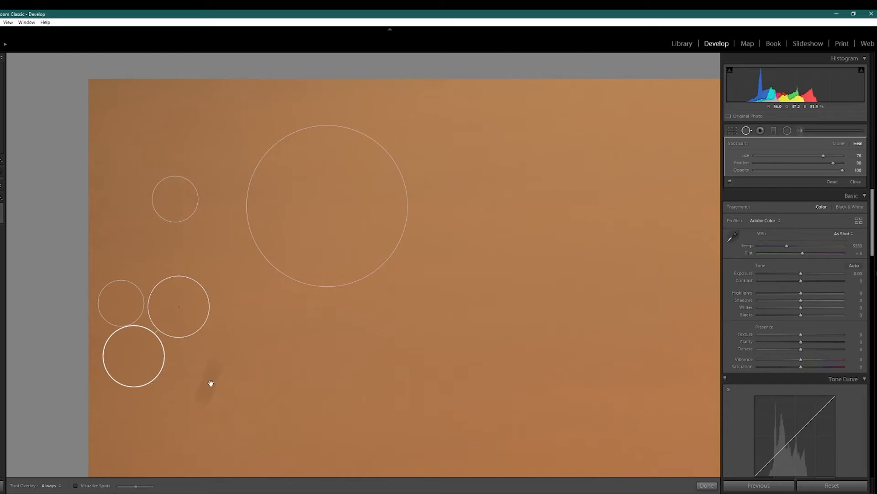
pyautogui.click(211, 383)
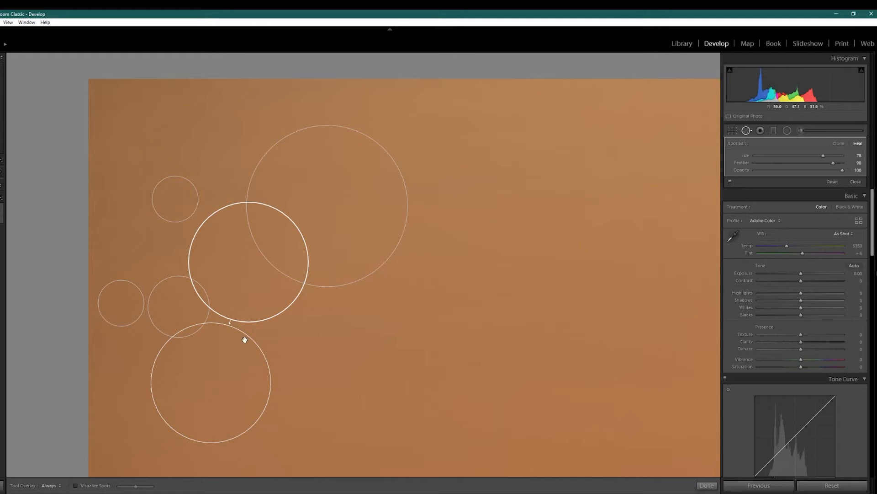
pyautogui.click(709, 488)
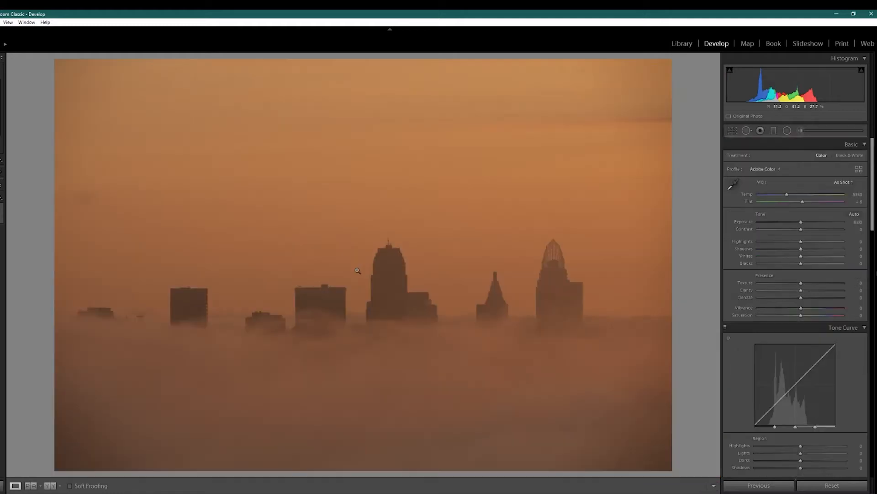
# Step: Toggle the before and after views to compare the spot-healed photo
pyautogui.press('\\')
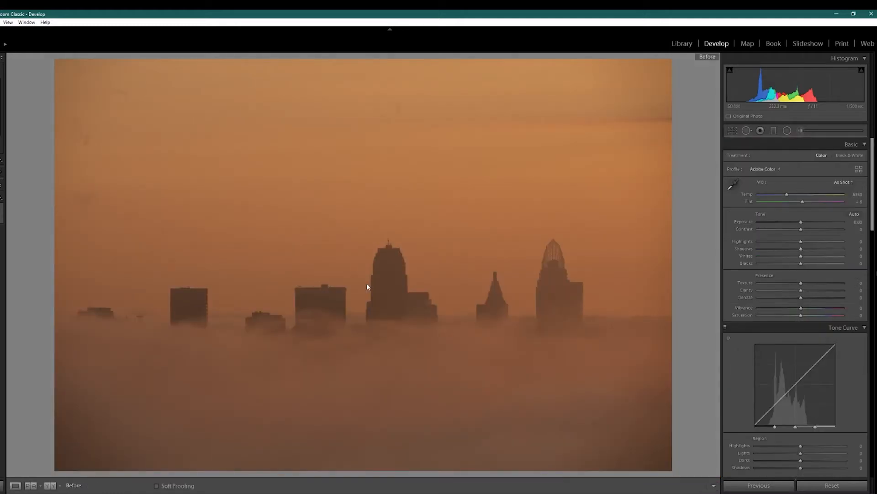
pyautogui.press('\\')
pyautogui.press('\\')
pyautogui.press('\\')
pyautogui.press('\\')
pyautogui.press('\\')
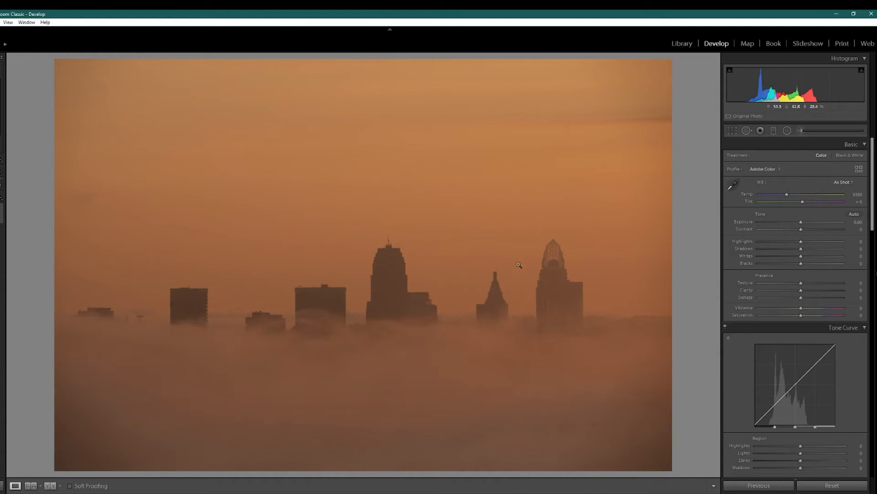
# Step: Reopen Spot Removal and toggle Visualize Spots to check the whole image for remaining dust
pyautogui.click(747, 130)
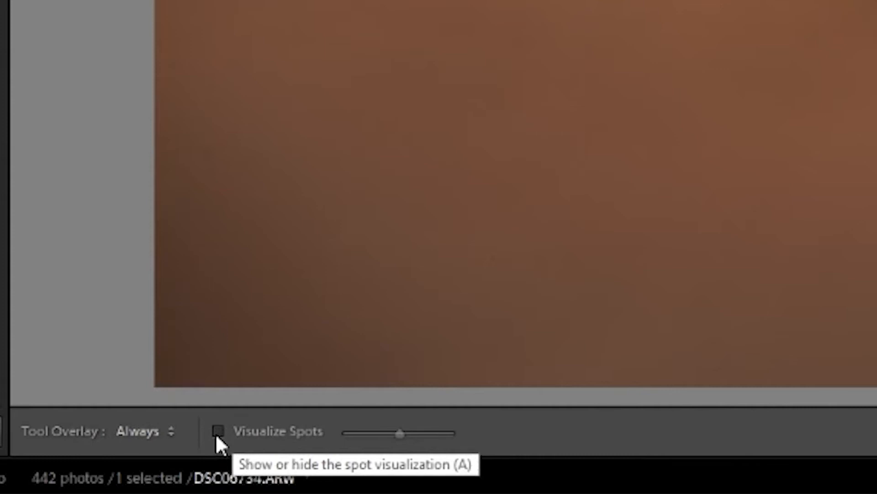
pyautogui.click(217, 434)
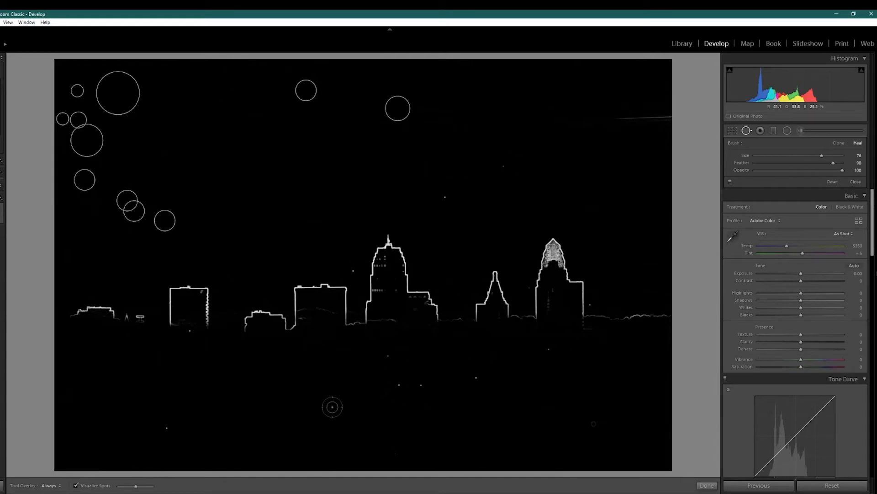
pyautogui.click(75, 485)
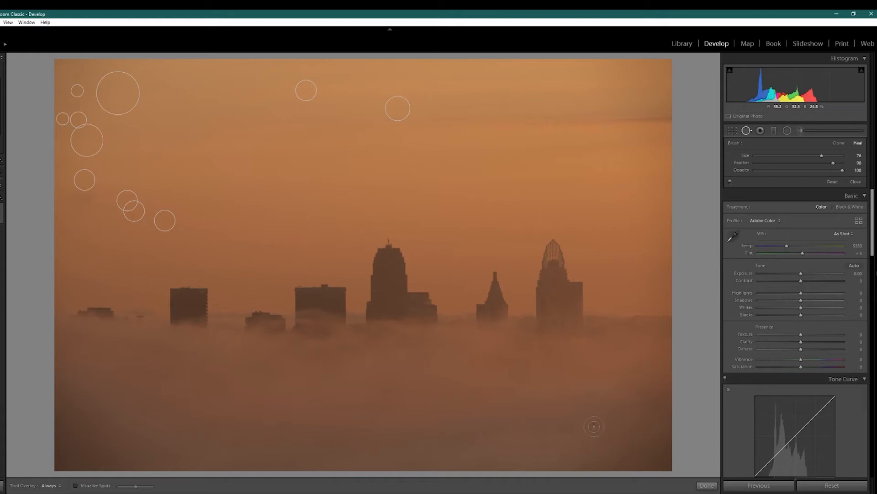
pyautogui.click(76, 485)
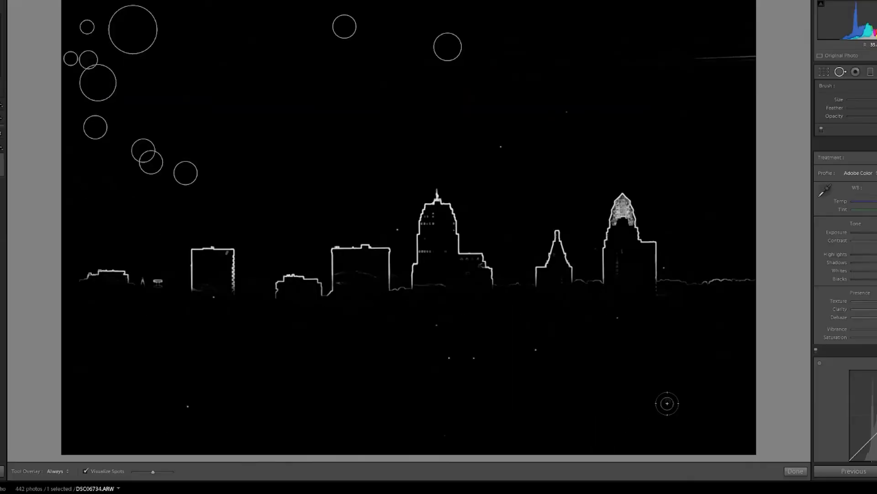
# Step: Heal the dust spot in the lower-right fog, turn off Visualize Spots and close the tool
pyautogui.click(668, 399)
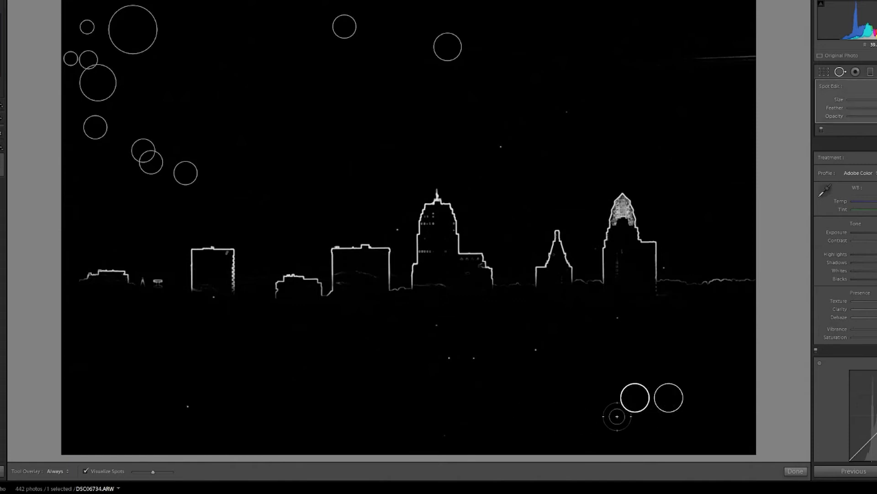
pyautogui.click(86, 471)
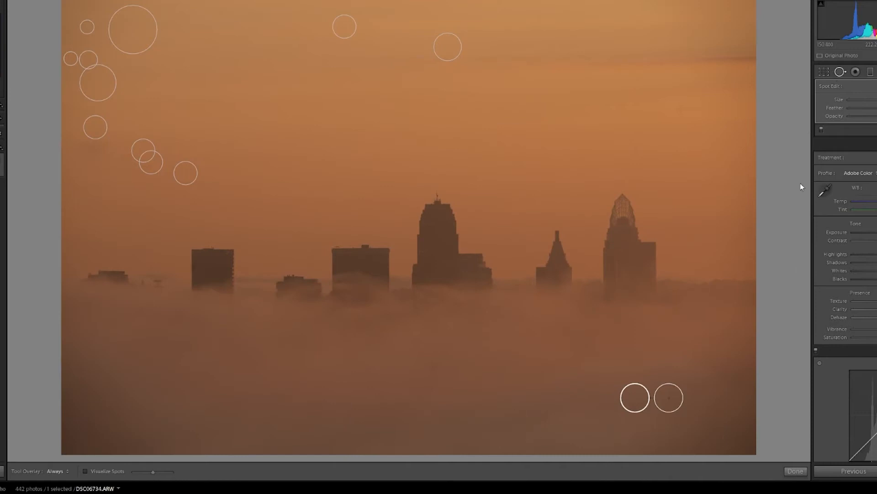
pyautogui.click(796, 471)
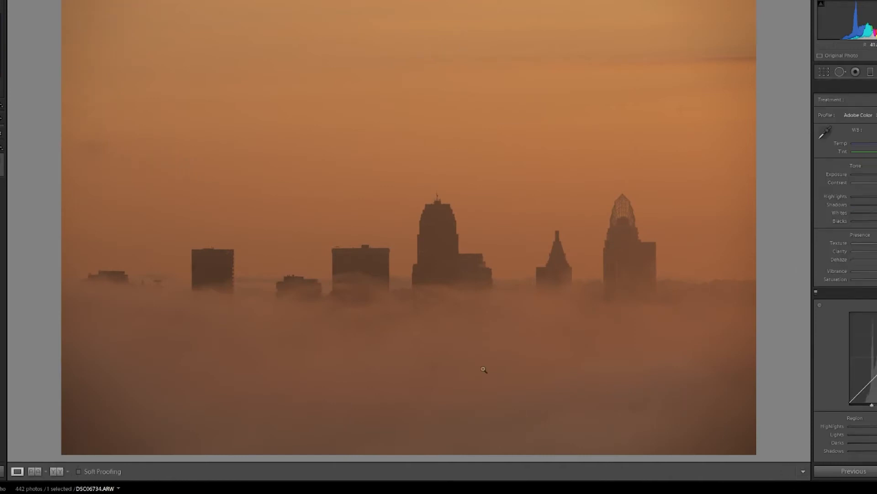
# Step: Zoom into the upper sky, open Spot Removal and toggle Visualize Spots to inspect the area for dust
pyautogui.moveTo(484, 369); pyautogui.dragTo(307, 152)
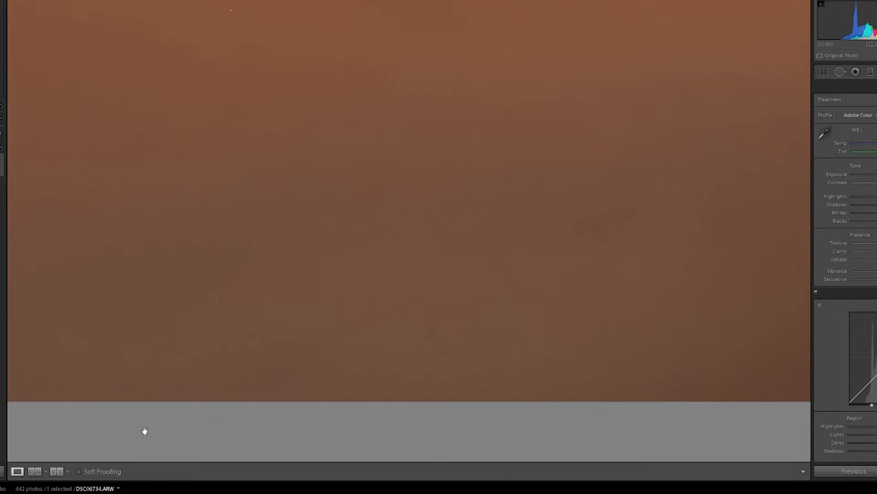
pyautogui.click(840, 73)
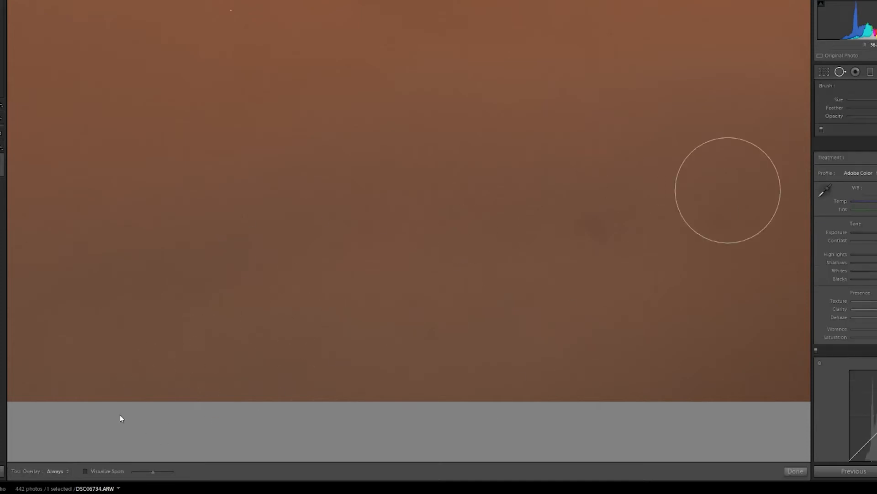
pyautogui.click(85, 470)
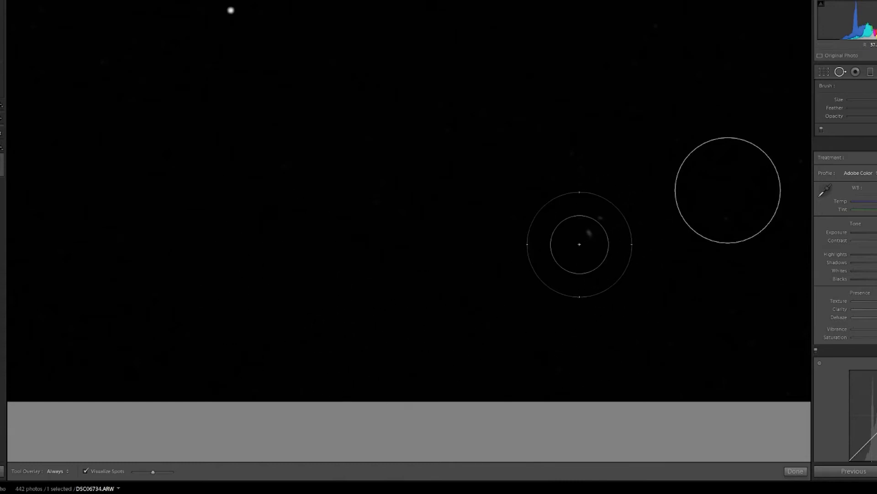
pyautogui.click(85, 473)
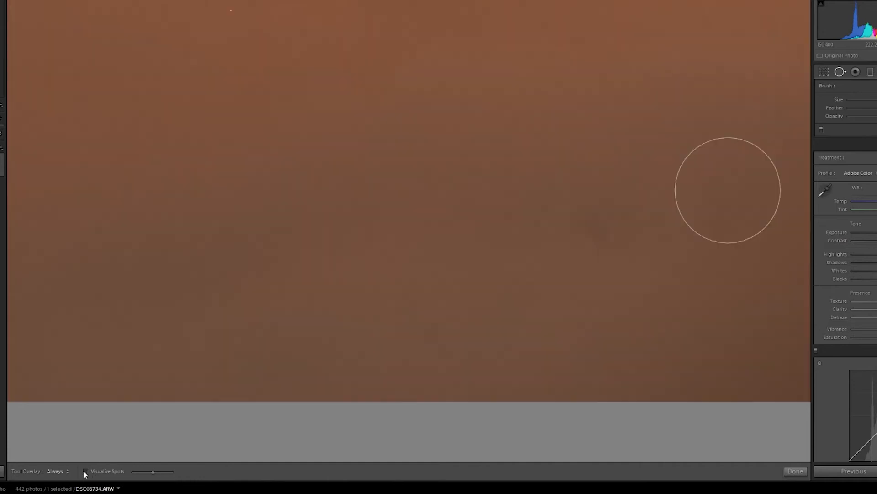
pyautogui.click(85, 472)
pyautogui.click(85, 473)
pyautogui.click(85, 471)
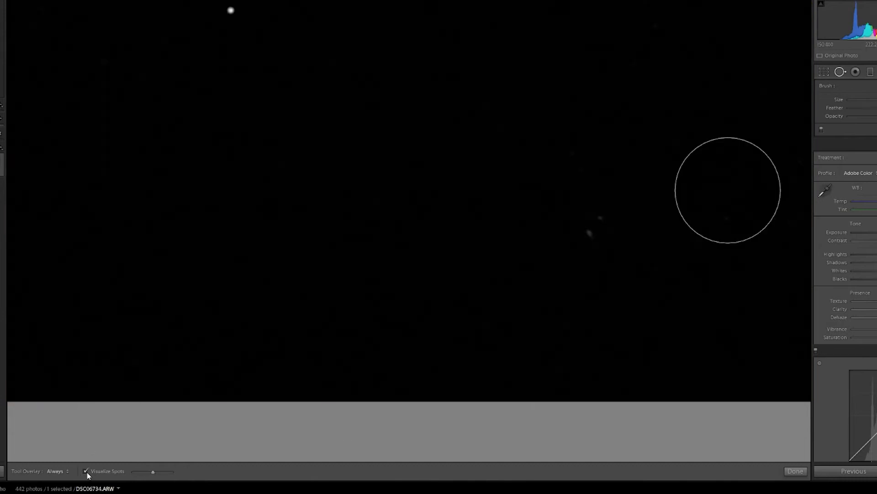
# Step: Heal the small dust spot in the right part of the zoomed sky and close the Spot Removal tool
pyautogui.scroll(-4, 593, 225)
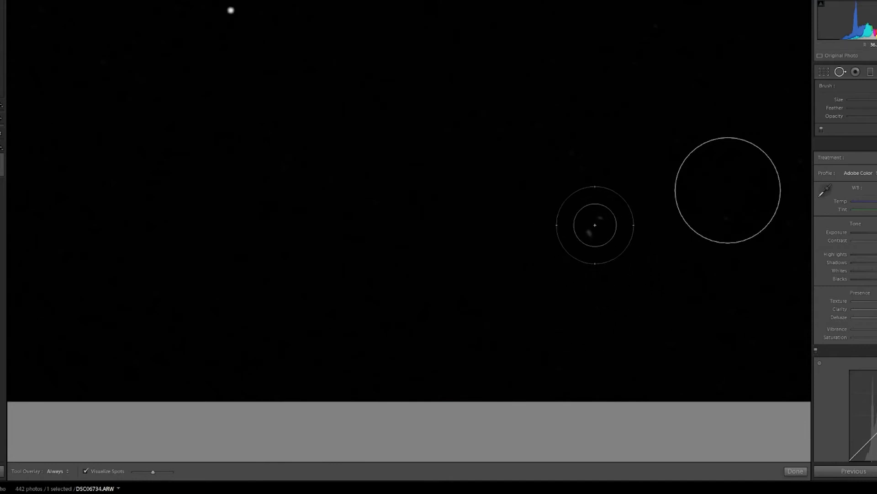
pyautogui.click(594, 223)
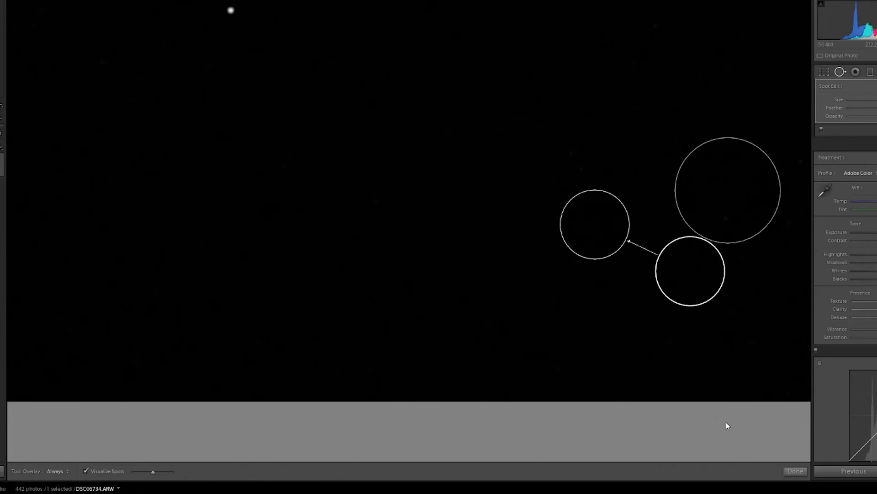
pyautogui.click(792, 474)
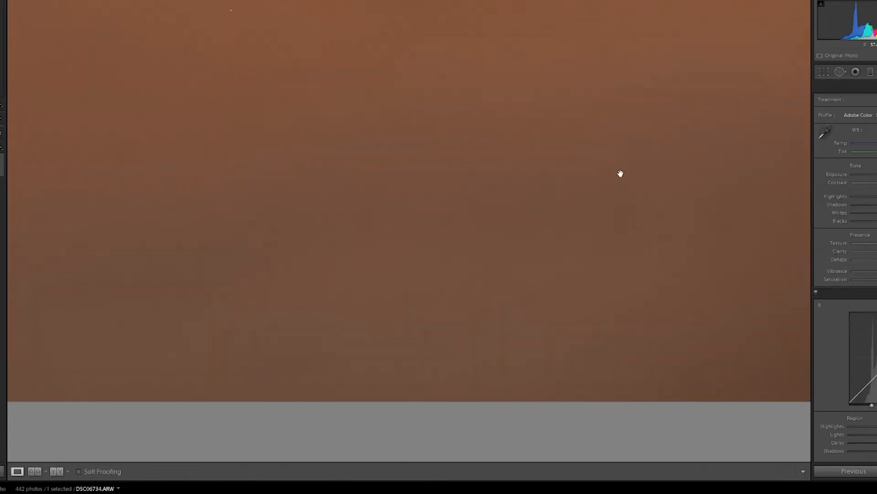
# Step: Pan through the zoomed photo and toggle Visualize Spots in several areas to check for leftover dust
pyautogui.moveTo(374, 276); pyautogui.dragTo(293, 419)
pyautogui.moveTo(457, 173); pyautogui.dragTo(379, 80)
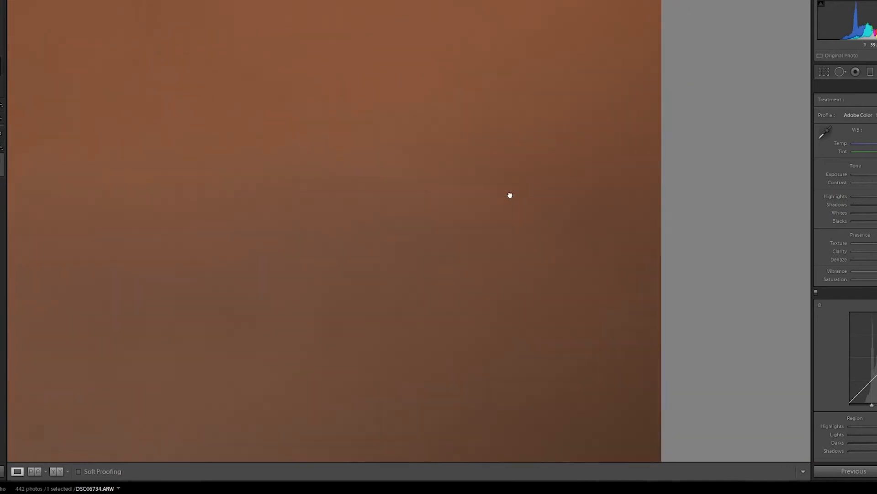
pyautogui.moveTo(510, 196)
pyautogui.mouseDown()
pyautogui.moveTo(547, 179)
pyautogui.moveTo(502, 197)
pyautogui.mouseUp()
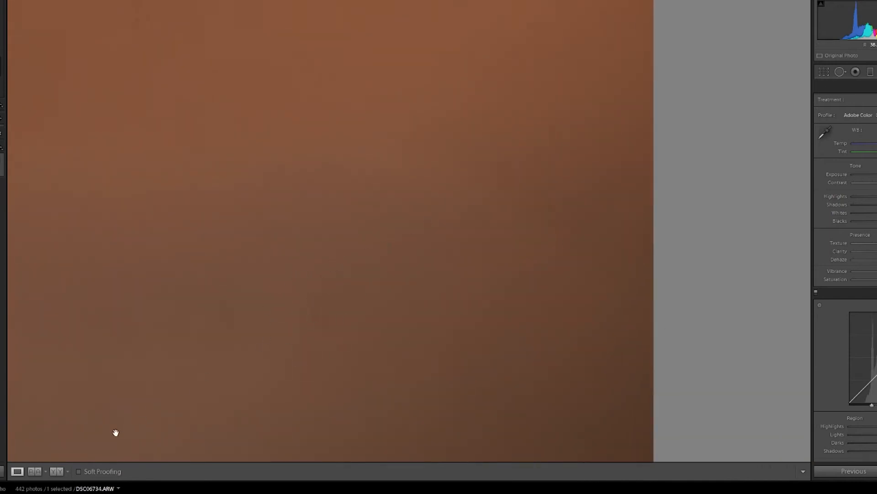
pyautogui.click(840, 71)
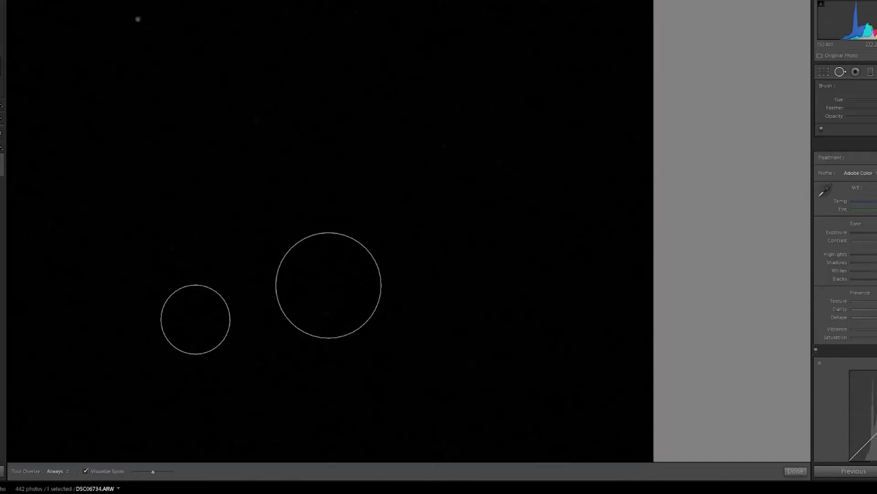
pyautogui.click(86, 471)
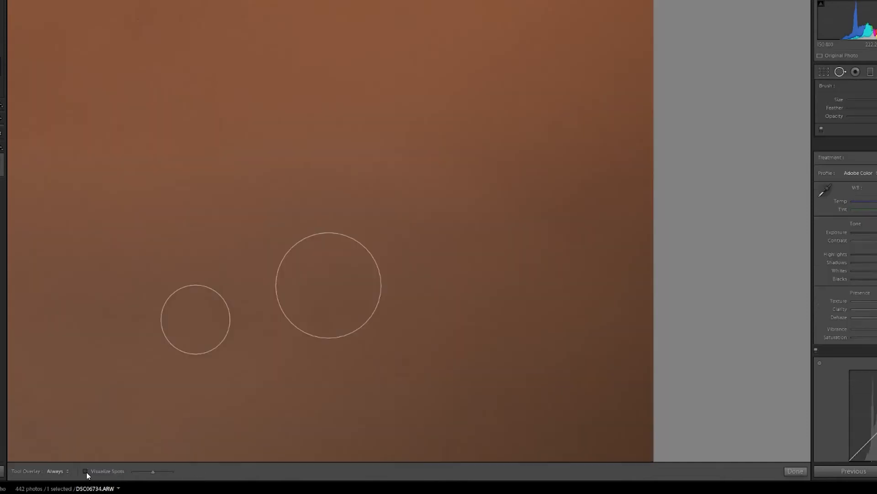
pyautogui.click(86, 471)
pyautogui.click(85, 472)
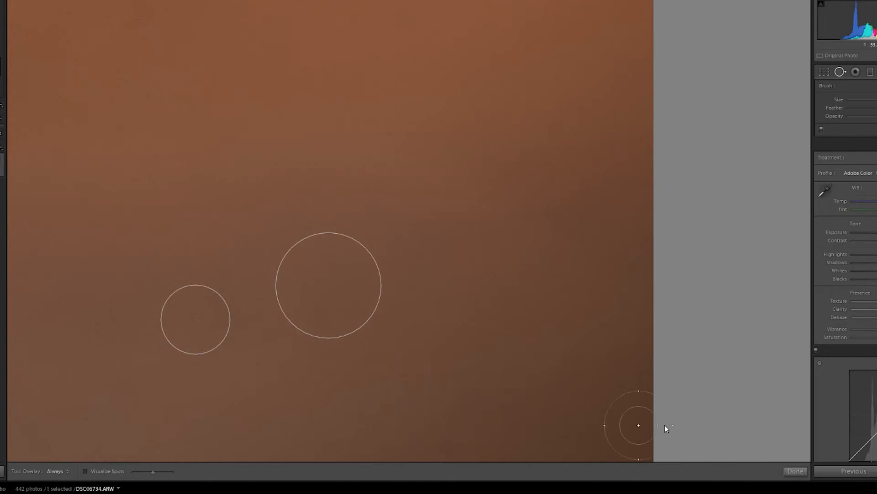
pyautogui.click(802, 472)
pyautogui.moveTo(401, 153); pyautogui.dragTo(593, 331)
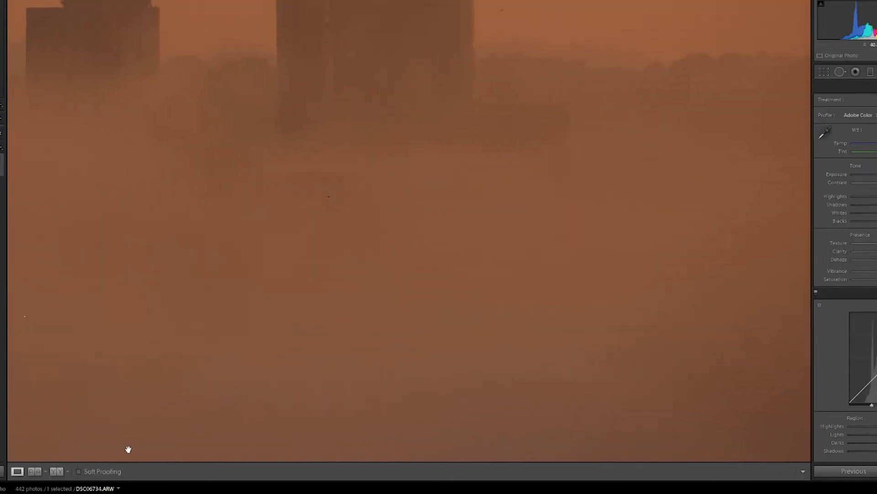
pyautogui.click(841, 72)
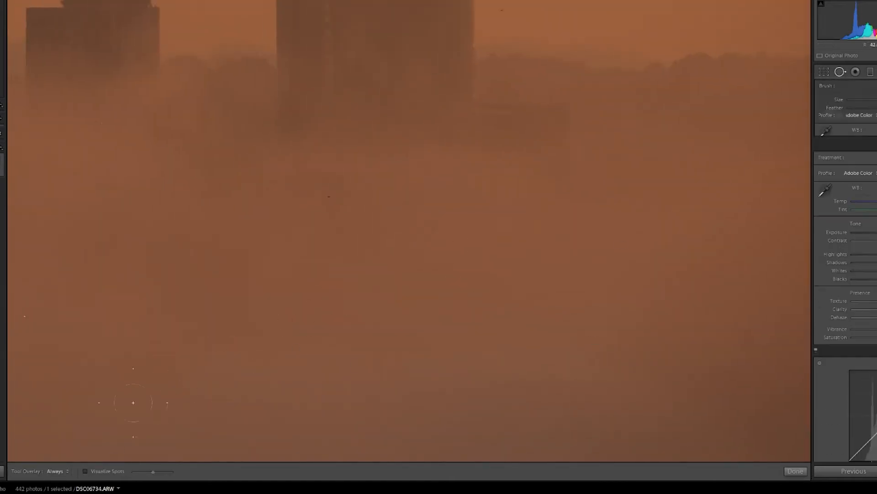
pyautogui.click(85, 471)
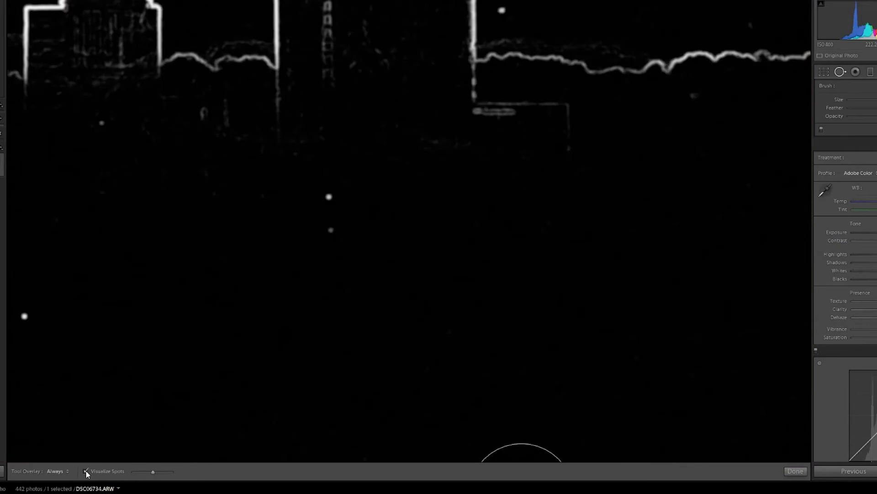
pyautogui.click(85, 471)
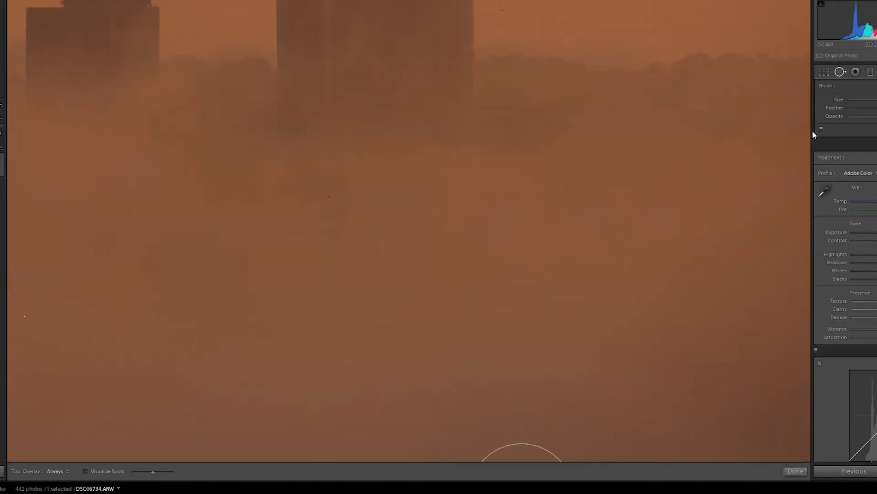
pyautogui.click(795, 471)
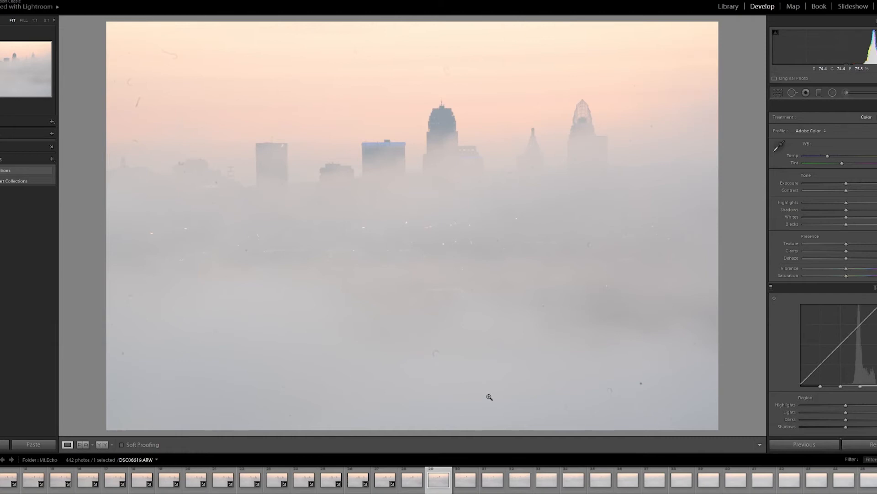
# Step: Browse through the neighbouring foggy skyline photos and select DSC06618.ARW in the filmstrip
pyautogui.press('Right')
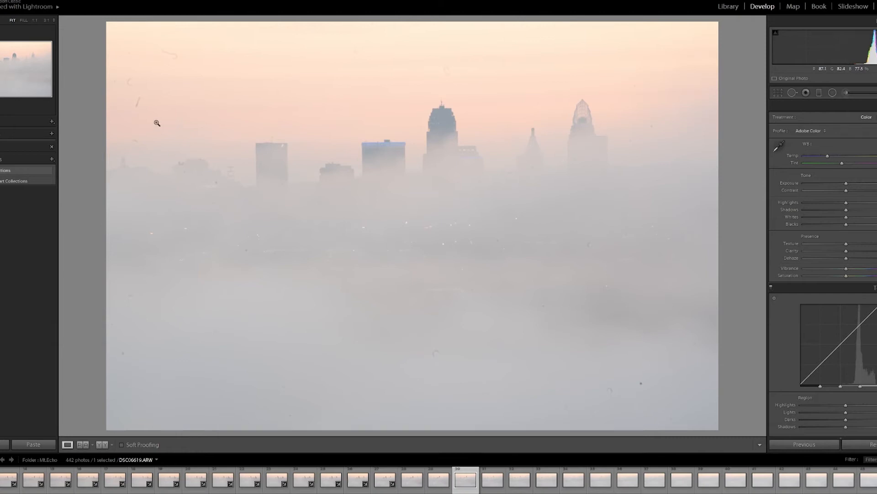
pyautogui.press('Left')
pyautogui.press('Right')
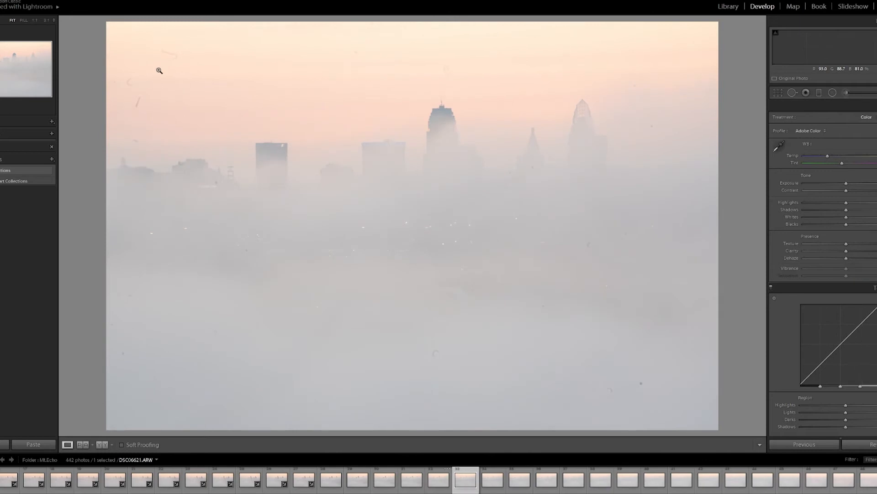
pyautogui.press('Right')
pyautogui.press('Right')
pyautogui.press('Right')
pyautogui.press('Right')
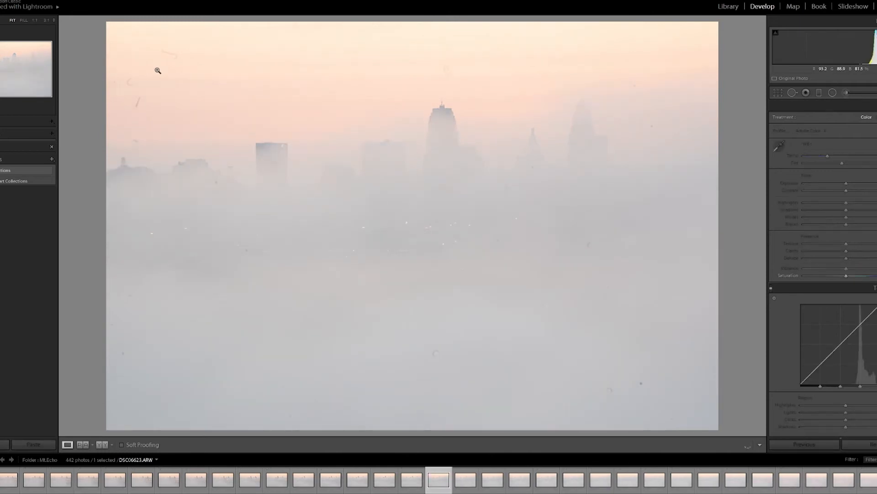
pyautogui.press('Right')
pyautogui.press('Right')
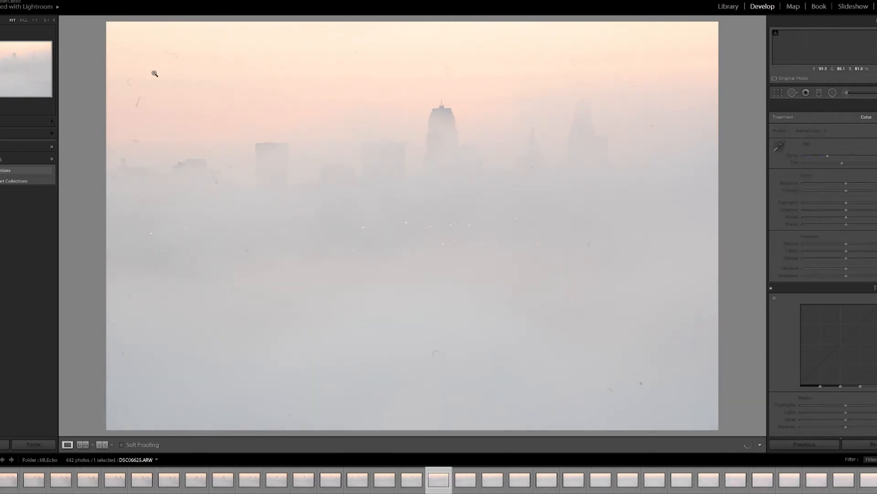
pyautogui.press('Right')
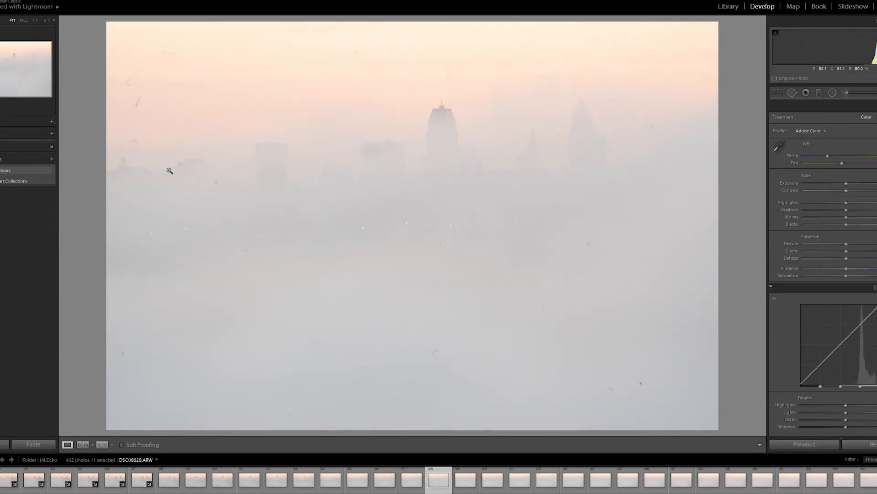
pyautogui.press('Left')
pyautogui.press('Left')
pyautogui.press('Left')
pyautogui.press('Left')
pyautogui.press('Left')
pyautogui.press('Left')
pyautogui.press('Left')
pyautogui.press('Left')
pyautogui.press('Left')
pyautogui.press('Left')
pyautogui.press('Left')
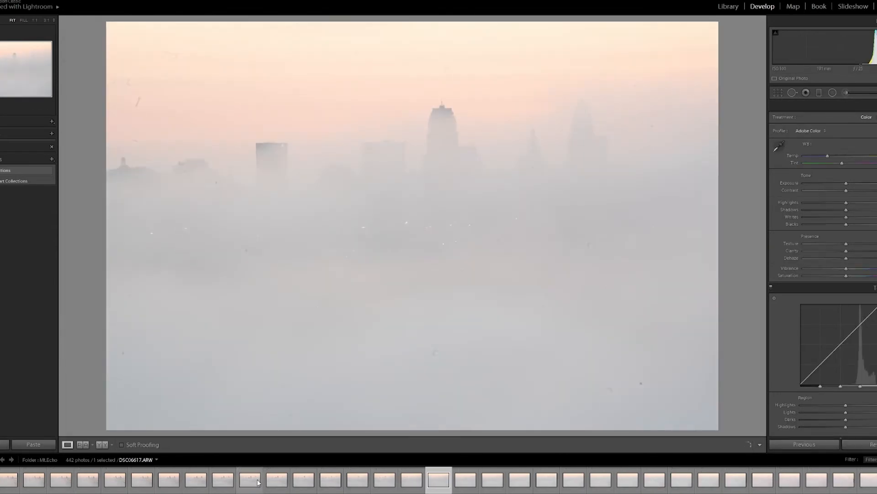
pyautogui.click(274, 485)
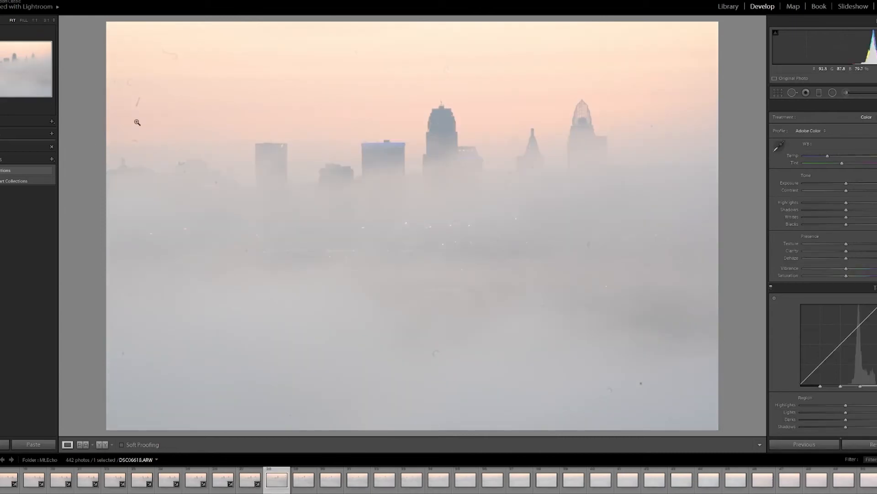
# Step: Zoom into the upper-left sky, open Spot Removal and heal the curved smudge, picking a new source area
pyautogui.click(134, 62)
pyautogui.moveTo(134, 62); pyautogui.dragTo(314, 129)
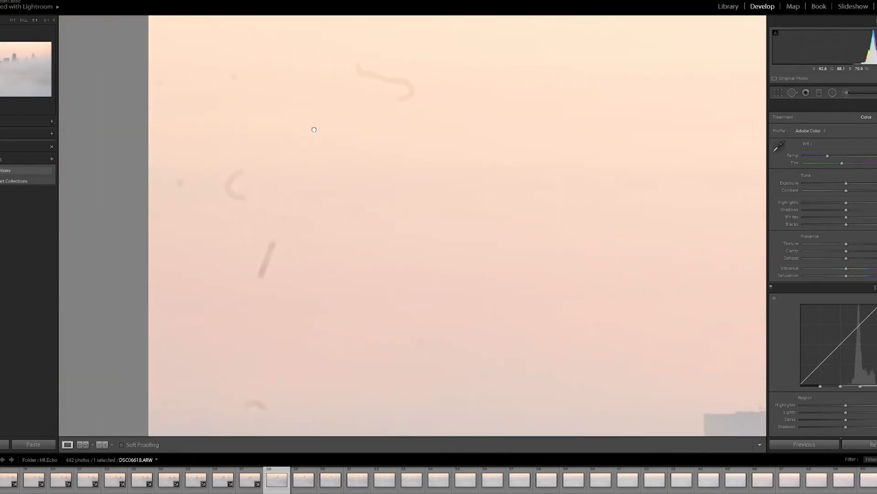
pyautogui.click(792, 93)
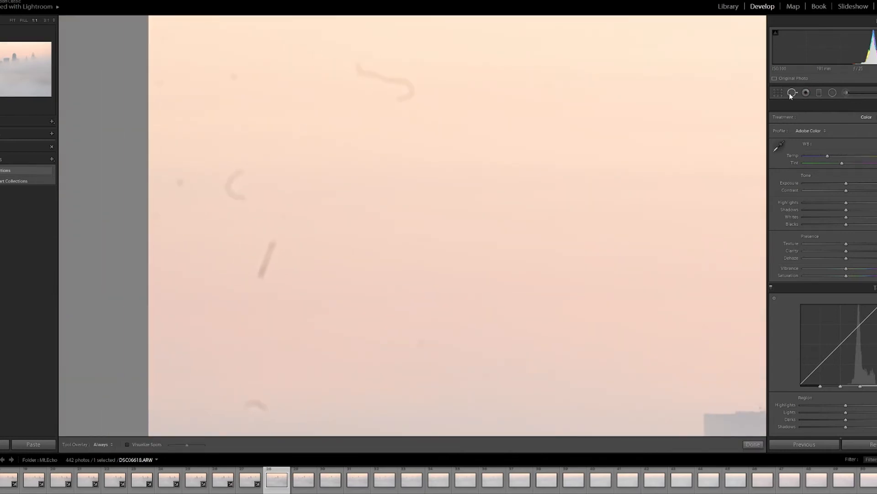
pyautogui.click(234, 186)
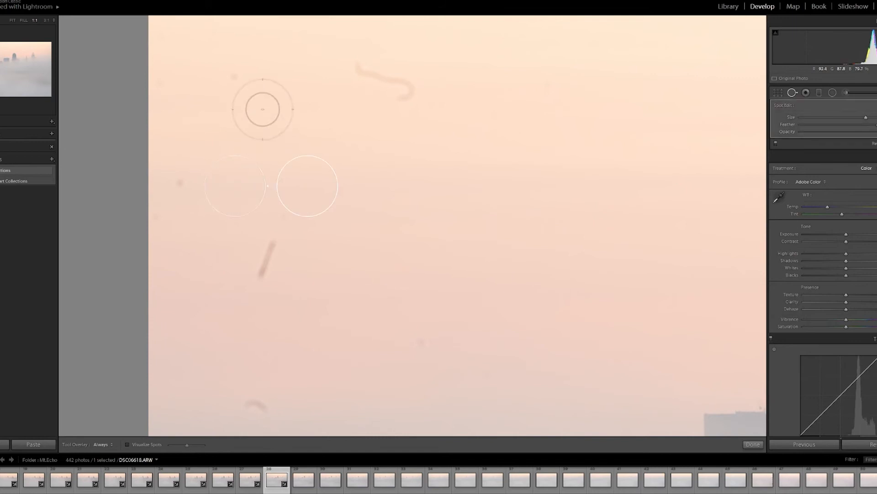
pyautogui.press('/')
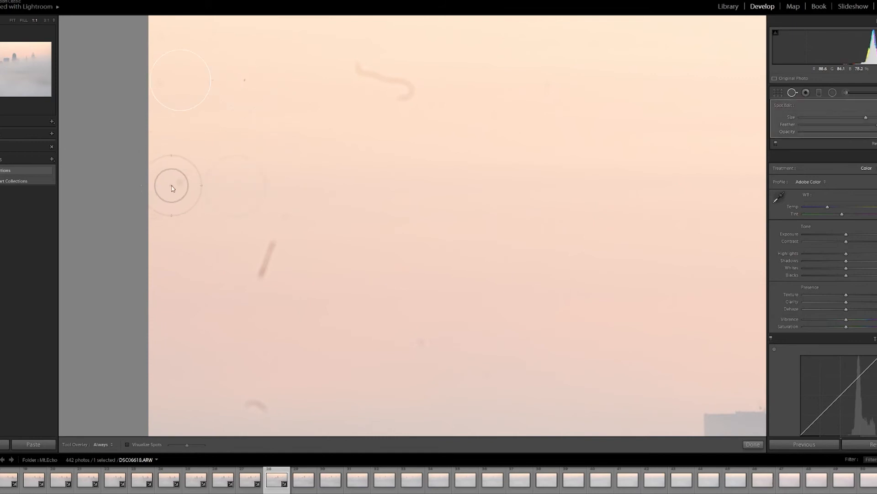
# Step: Heal the small dot and, with an enlarged brush, the diagonal streak in the sky
pyautogui.click(172, 185)
pyautogui.scroll(3, 255, 254)
pyautogui.click(266, 258)
pyautogui.scroll(7, 387, 95)
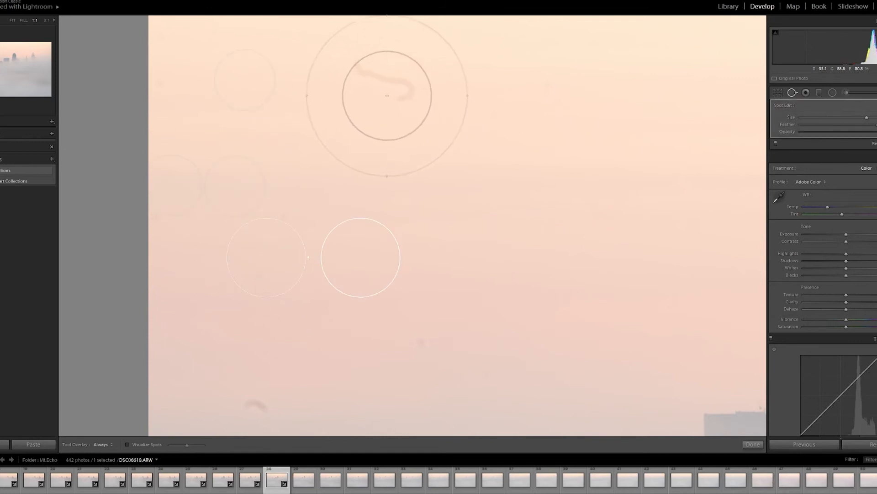
# Step: Try another heal near the wavy squiggle, undo it, then close Spot Removal and zoom back out
pyautogui.press('q')
pyautogui.moveTo(393, 98)
pyautogui.mouseDown()
pyautogui.moveTo(231, 87)
pyautogui.moveTo(336, 212)
pyautogui.mouseUp()
pyautogui.press('q')
pyautogui.click(327, 191)
pyautogui.hotkey('ctrl', 'z')
pyautogui.press('q')
pyautogui.click(159, 99)
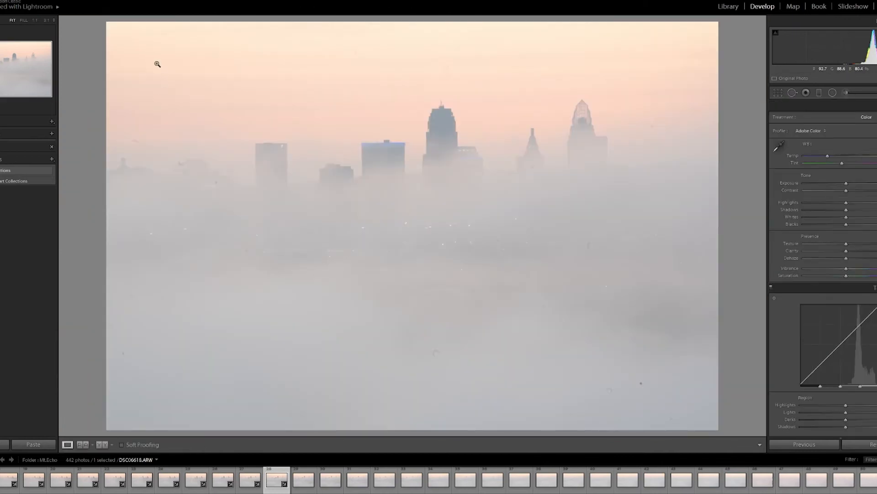
# Step: Switch between the before and after views of the cleaned DSC06618 photo
pyautogui.press('\\')
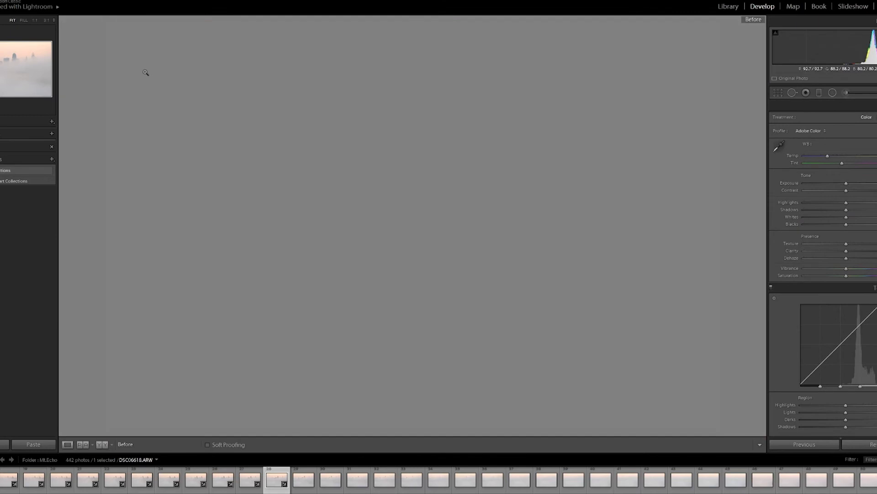
pyautogui.press('\\')
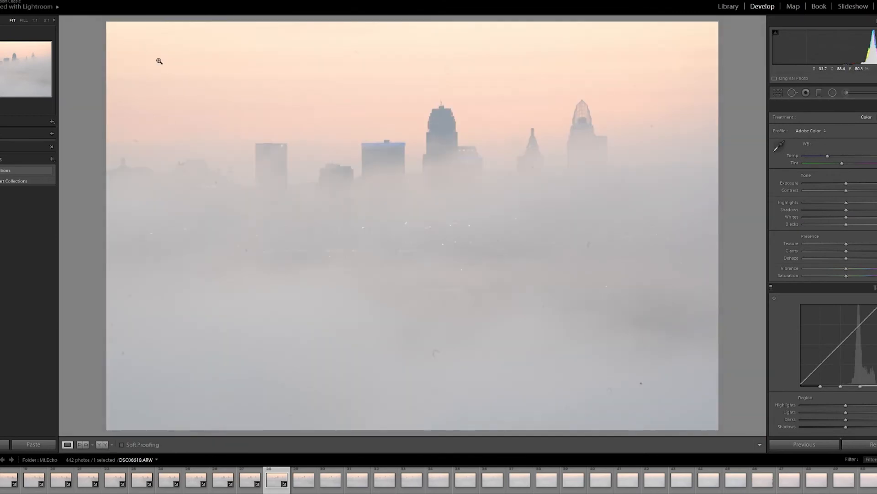
pyautogui.press('\\')
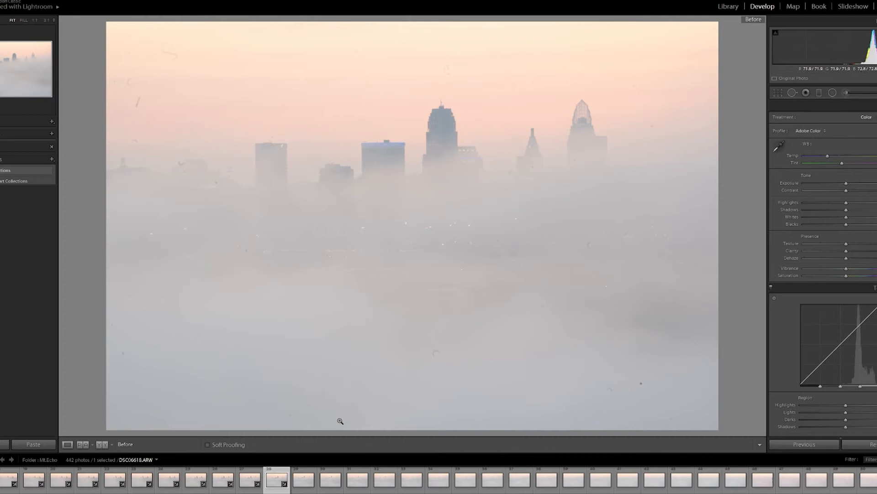
# Step: Extend the selection from DSC06618 to the next four filmstrip photos and synchronize its settings, including Spot Removal, to them
pyautogui.keyDown('shift'); pyautogui.click(379, 485); pyautogui.keyUp('shift')
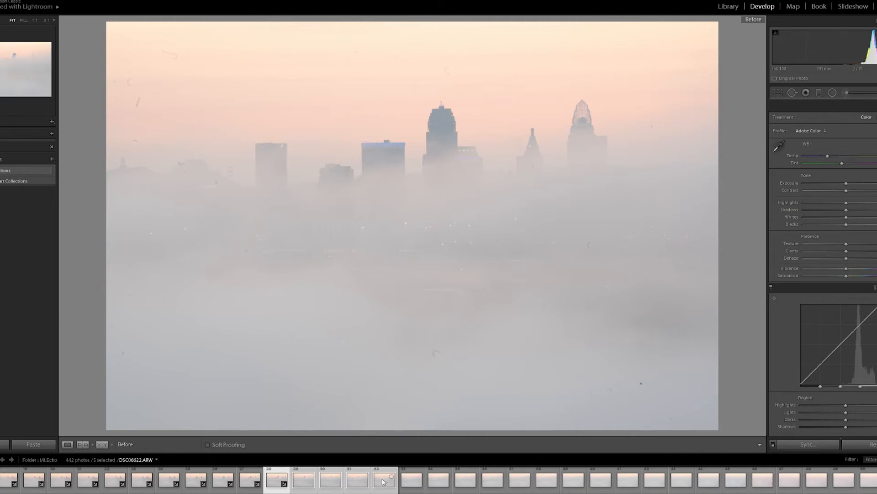
pyautogui.click(813, 446)
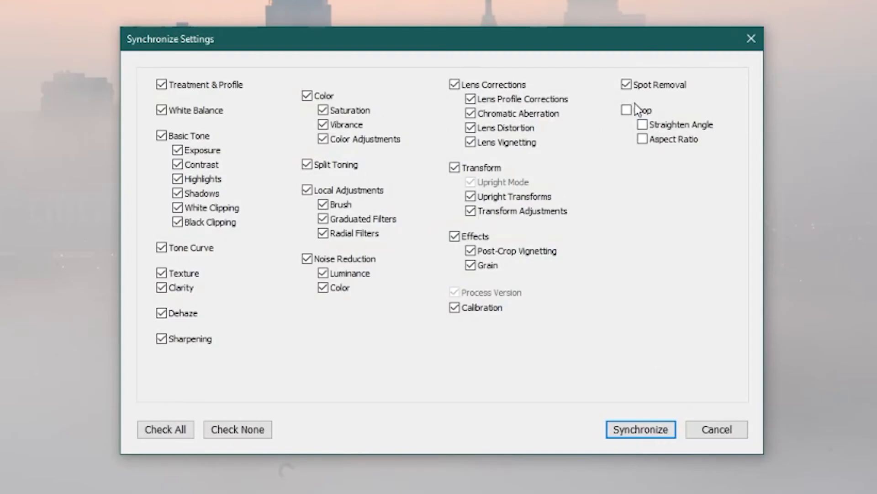
pyautogui.click(629, 86)
pyautogui.click(628, 86)
pyautogui.click(643, 430)
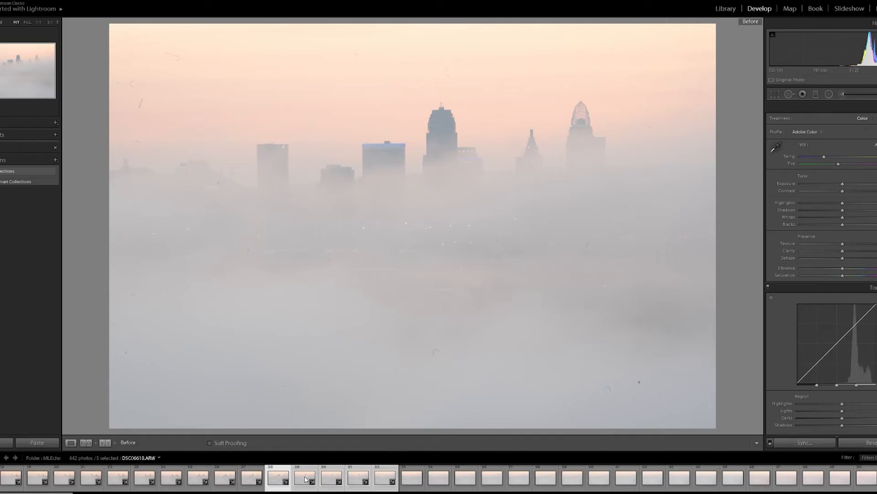
# Step: Open the synced DSC06619 photo and compare its before and after views and the previous photo
pyautogui.click(301, 485)
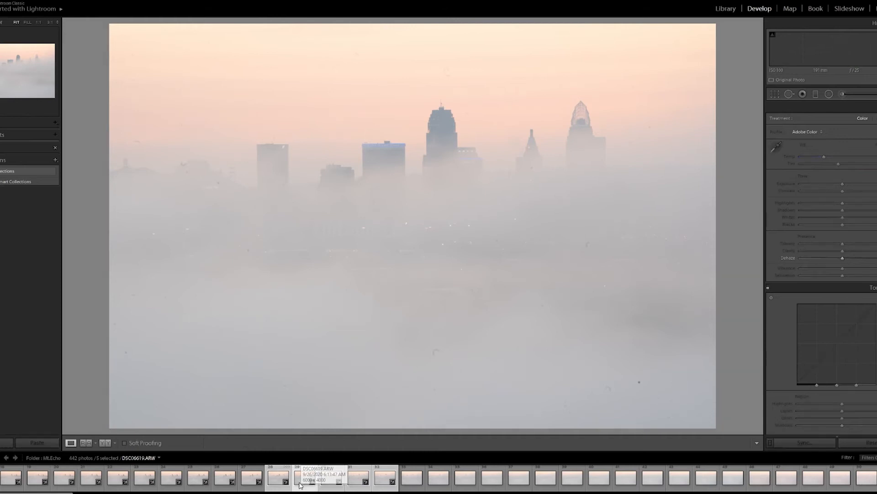
pyautogui.click(413, 480)
pyautogui.click(300, 481)
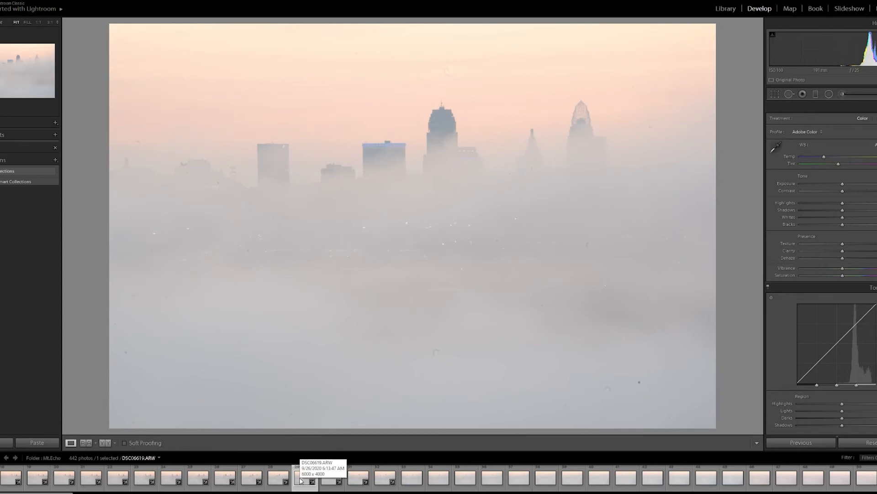
pyautogui.press('\\')
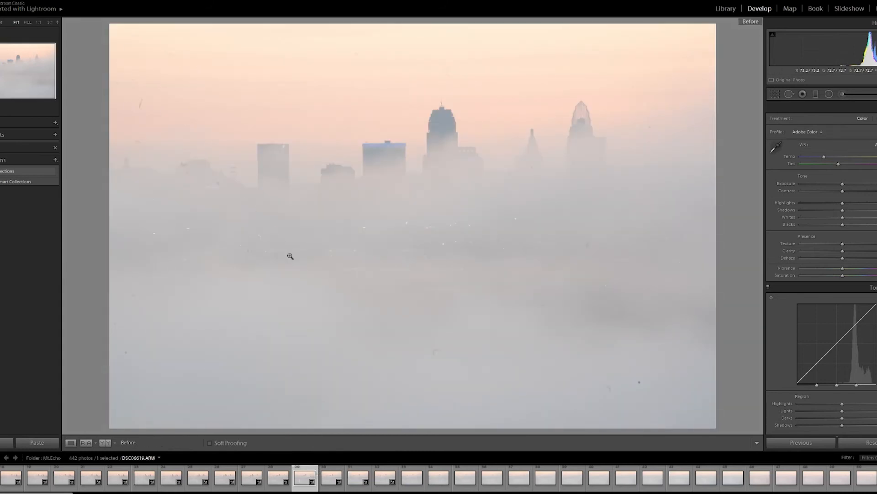
pyautogui.press('Left')
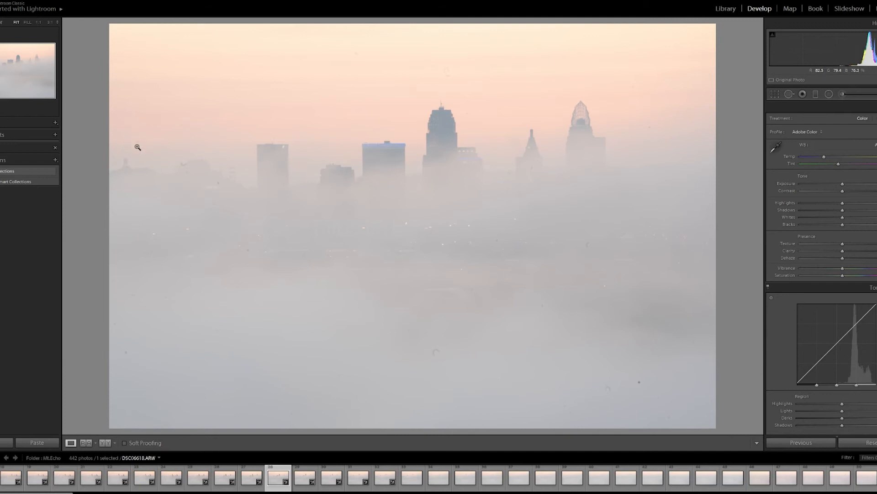
pyautogui.press('Right')
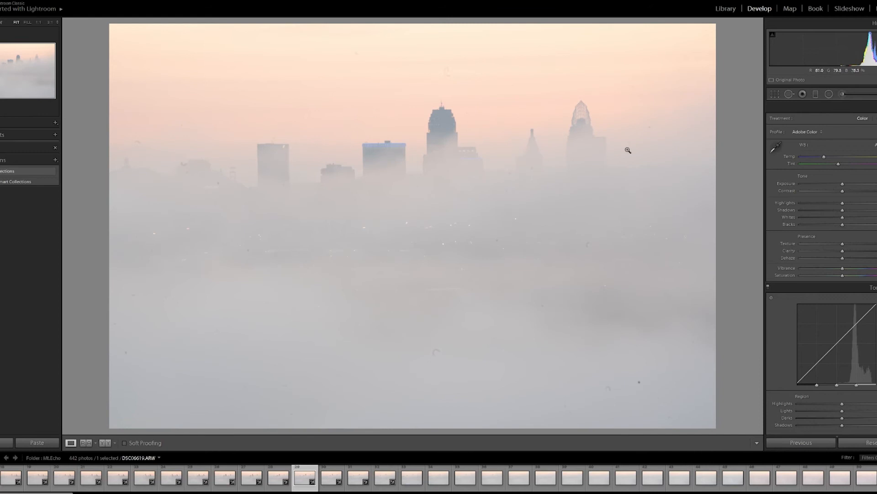
# Step: Open Spot Removal on DSC06619 and turn on Visualize Spots
pyautogui.click(791, 94)
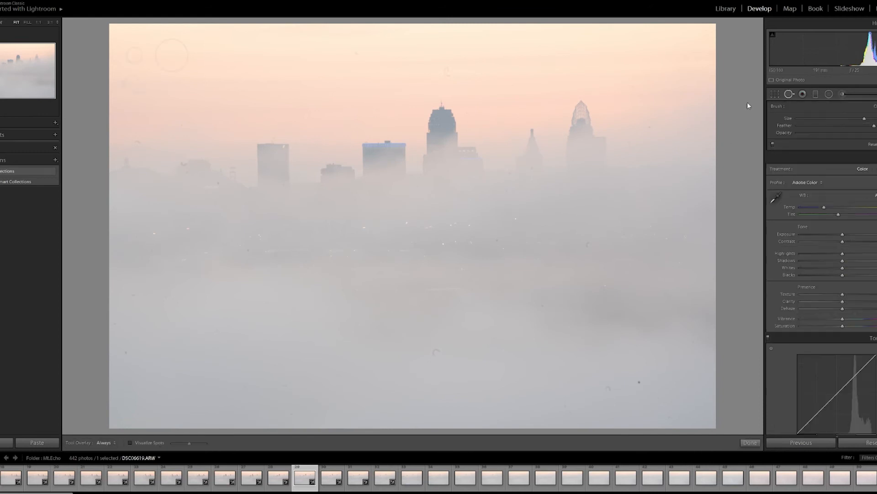
pyautogui.click(131, 443)
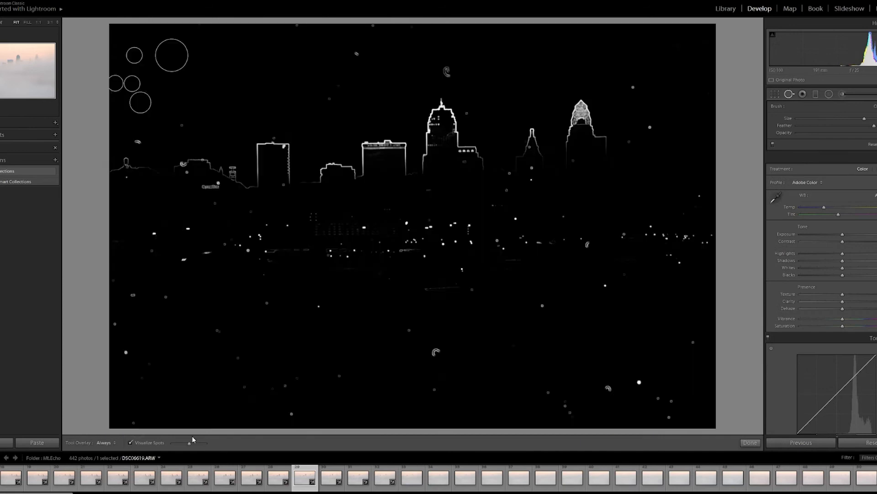